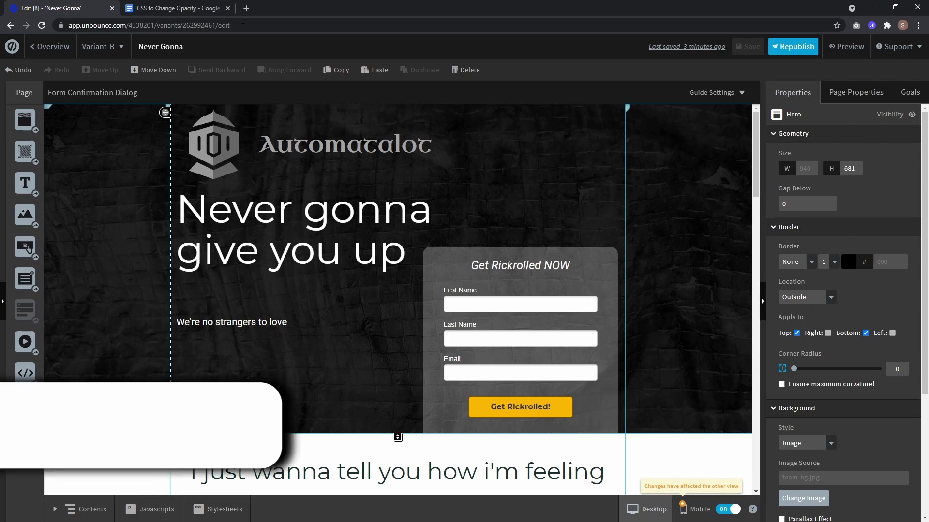
- In the CSS to Change Opacity doc, review the style block, element-ID placeholder and 50% value
{"action": "left_click", "coordinate": [175, 8]}
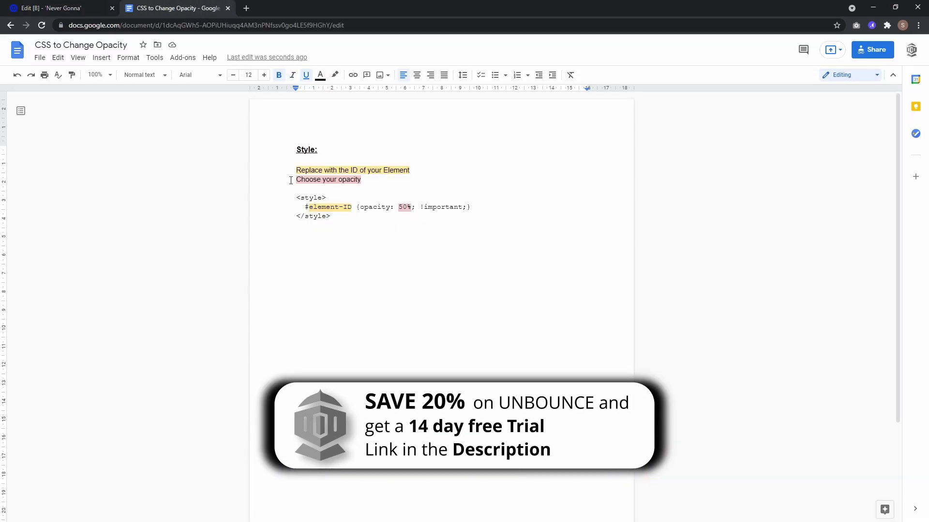
{"action": "mouse_move", "coordinate": [337, 216]}
{"action": "left_mouse_down"}
{"action": "mouse_move", "coordinate": [296, 197]}
{"action": "mouse_move", "coordinate": [352, 207]}
{"action": "left_mouse_up"}
{"action": "left_click", "coordinate": [309, 207]}
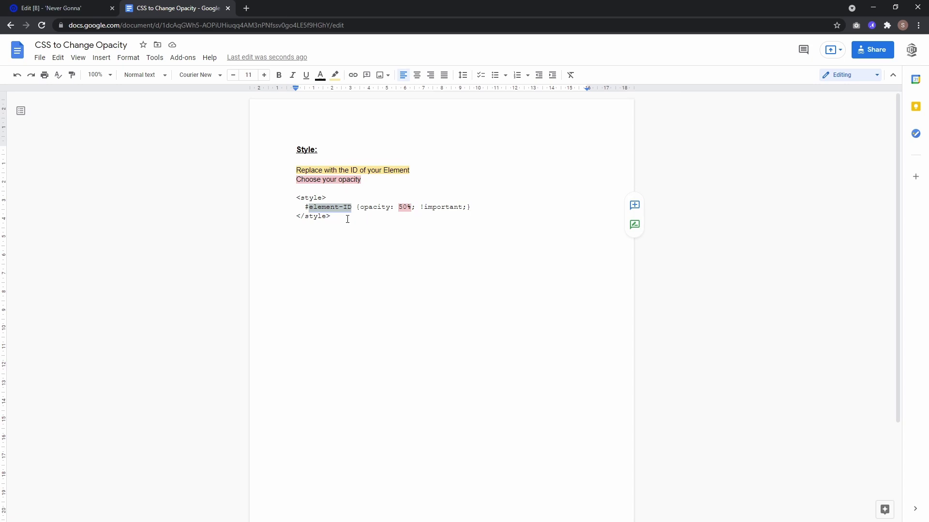
{"action": "left_click", "coordinate": [347, 219]}
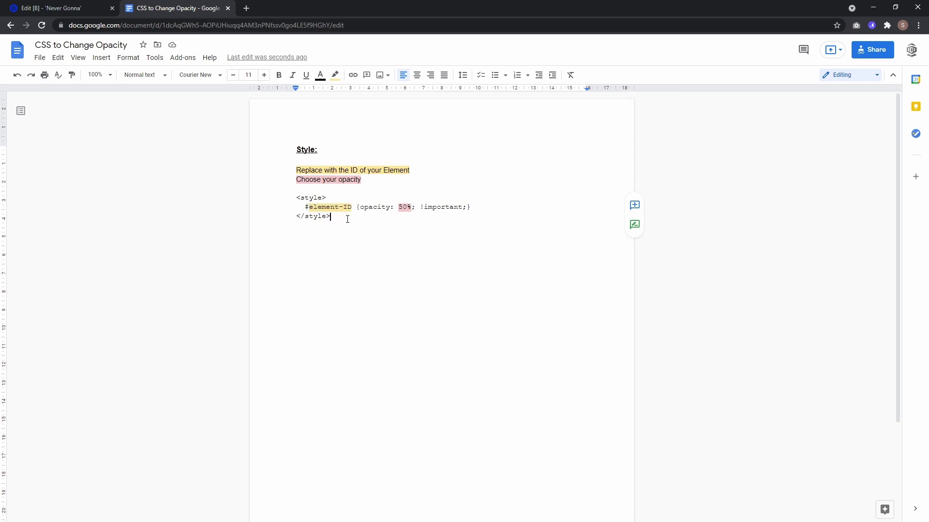
{"action": "left_click_drag", "start_coordinate": [398, 207], "coordinate": [411, 209]}
{"action": "left_click", "coordinate": [403, 217]}
- Keep the opacity value at 50% and select the three style code lines
{"action": "left_click_drag", "start_coordinate": [399, 209], "coordinate": [411, 208]}
{"action": "type", "text": "0.5"}
{"action": "key", "text": "BackSpace"}
{"action": "key", "text": "BackSpace"}
{"action": "key", "text": "BackSpace"}
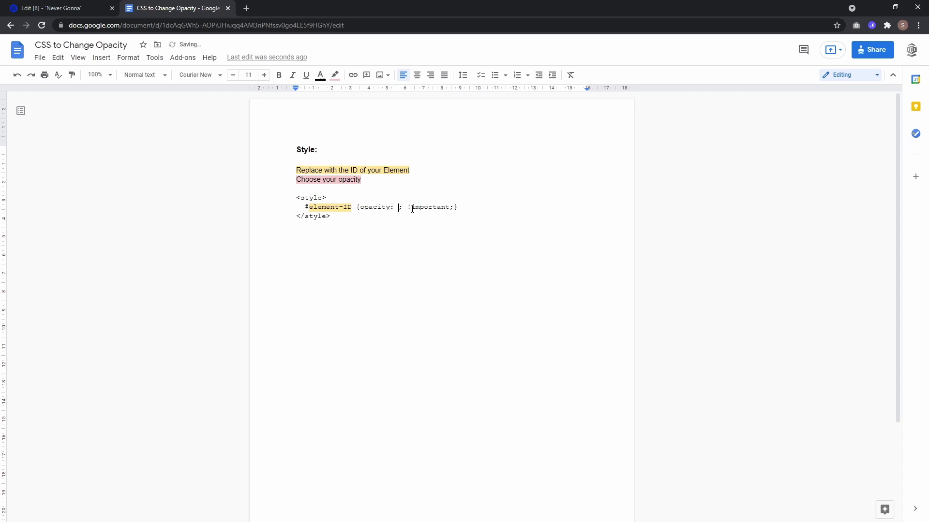
{"action": "type", "text": "50%"}
{"action": "left_click_drag", "start_coordinate": [337, 213], "coordinate": [292, 196]}
{"action": "key", "text": "ctrl+c"}
- Add a page stylesheet named Opacity and paste the 50% opacity CSS into it
{"action": "left_click", "coordinate": [62, 7]}
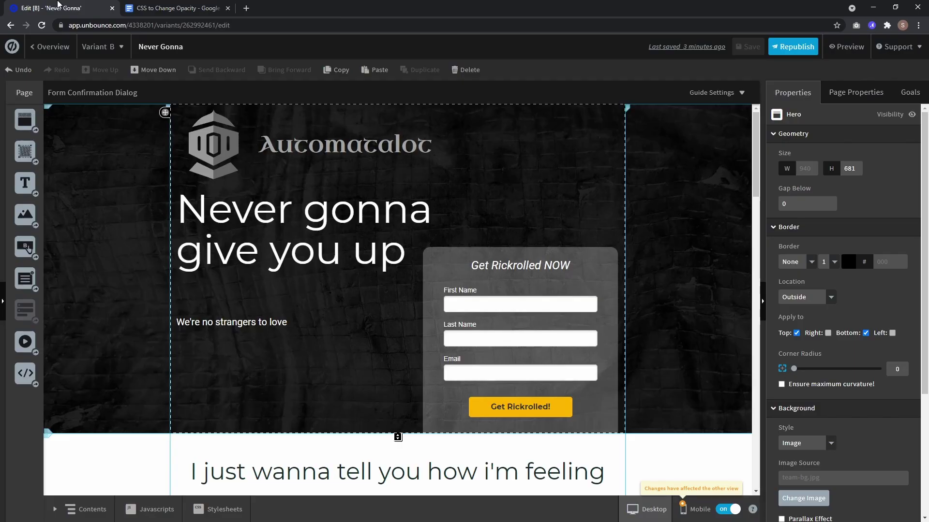
{"action": "left_click", "coordinate": [223, 509]}
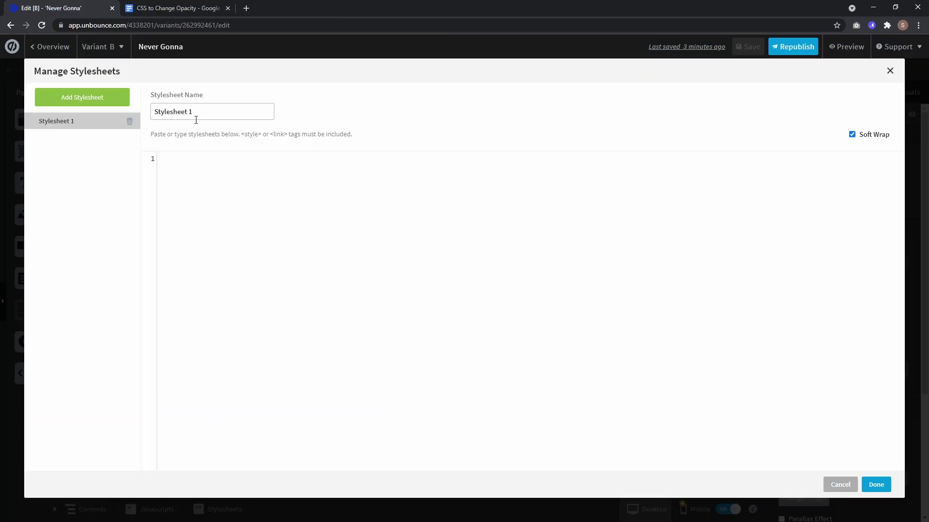
{"action": "left_click_drag", "start_coordinate": [206, 110], "coordinate": [148, 105]}
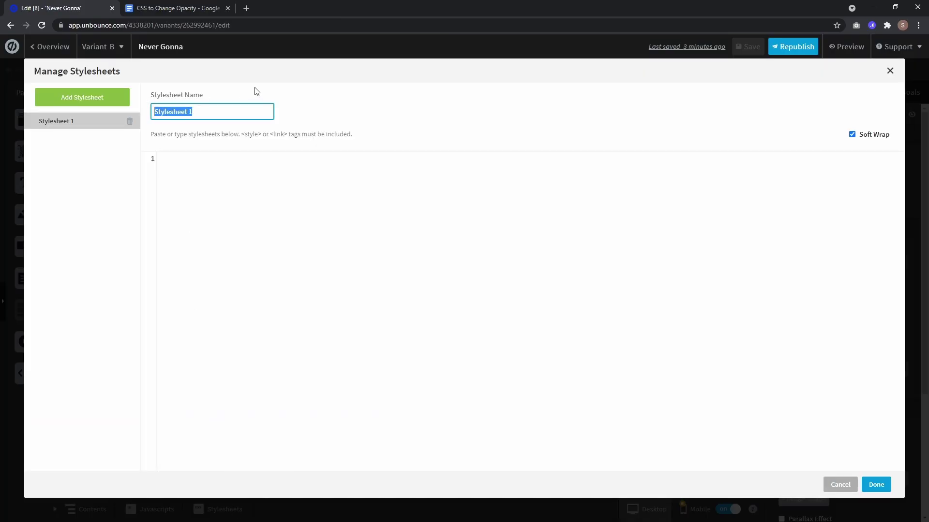
{"action": "type", "text": "opaci"}
{"action": "left_click", "coordinate": [300, 154]}
{"action": "key", "text": "ctrl+v"}
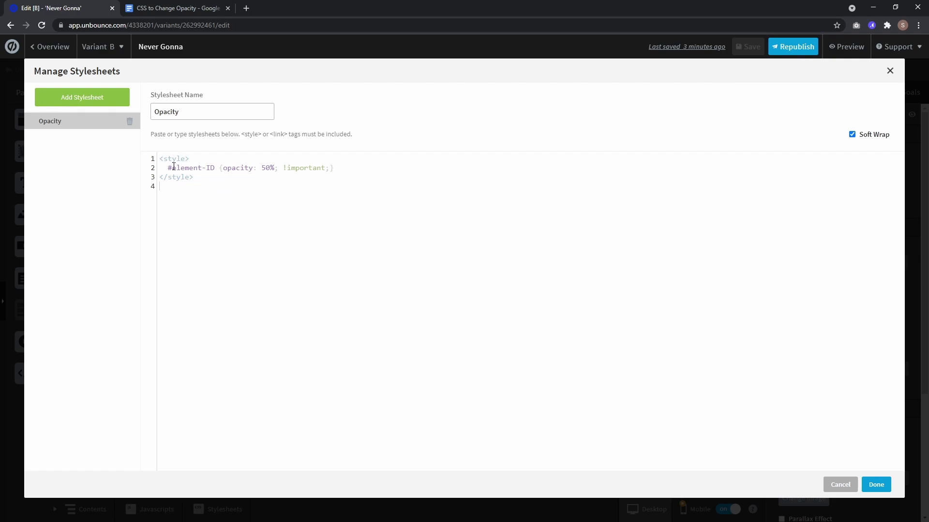
{"action": "left_click_drag", "start_coordinate": [174, 168], "coordinate": [219, 168]}
- Copy the logo image's element ID lp-pom-image-219 from its Element Metadata properties
{"action": "left_click", "coordinate": [876, 485]}
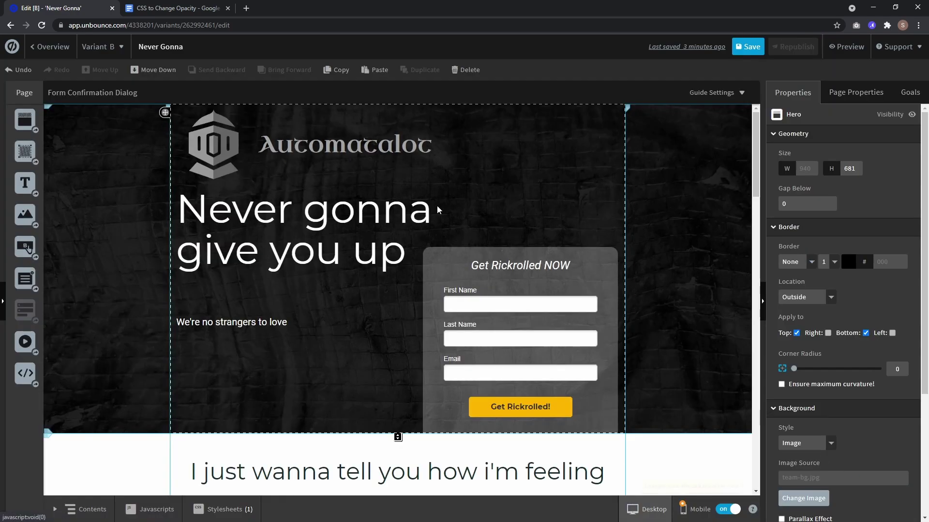
{"action": "left_click", "coordinate": [212, 151]}
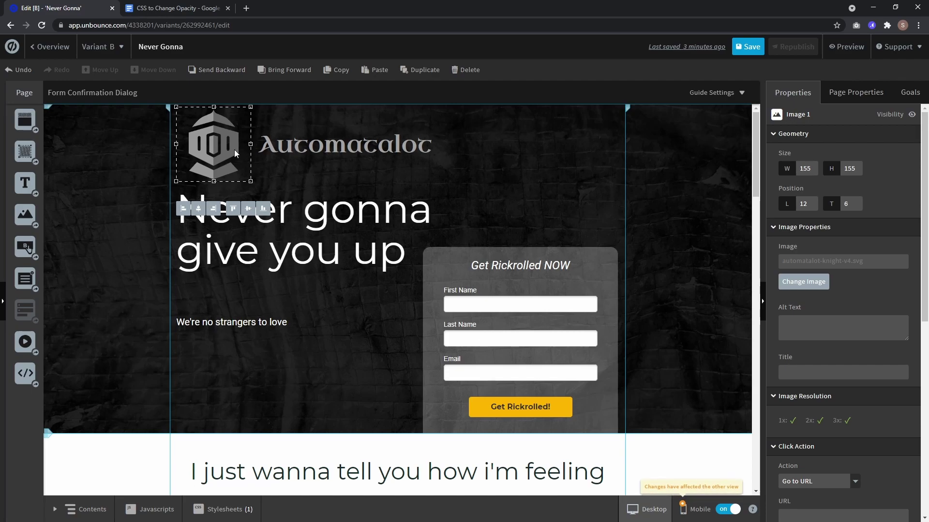
{"action": "scroll", "coordinate": [854, 356], "scroll_direction": "down", "scroll_amount": 5}
{"action": "scroll", "coordinate": [854, 359], "scroll_direction": "down", "scroll_amount": 2}
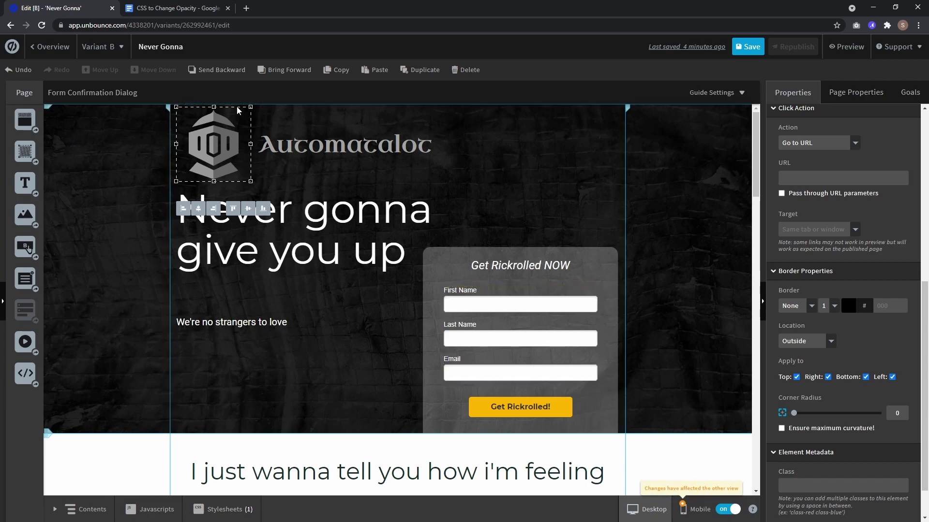
{"action": "scroll", "coordinate": [832, 385], "scroll_direction": "down", "scroll_amount": 1}
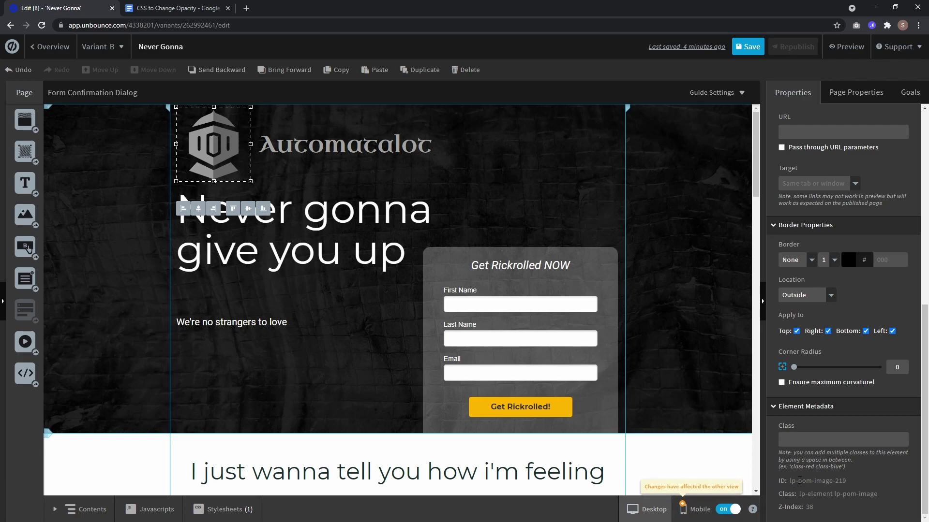
{"action": "triple_click", "coordinate": [795, 481]}
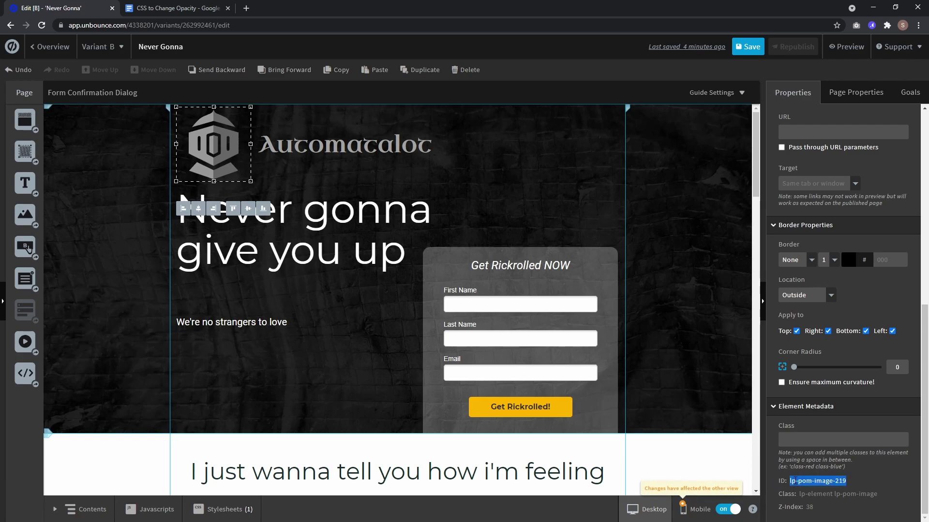
{"action": "key", "text": "ctrl+c"}
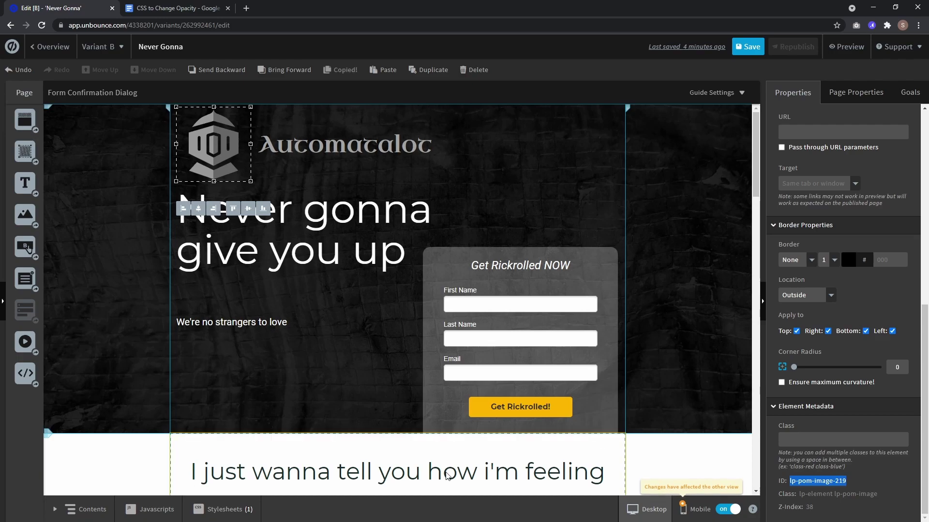
- Make the Opacity rule target #lp-pom-image-219 at 35% opacity, then save the page
{"action": "left_click", "coordinate": [227, 510]}
{"action": "left_click", "coordinate": [233, 470]}
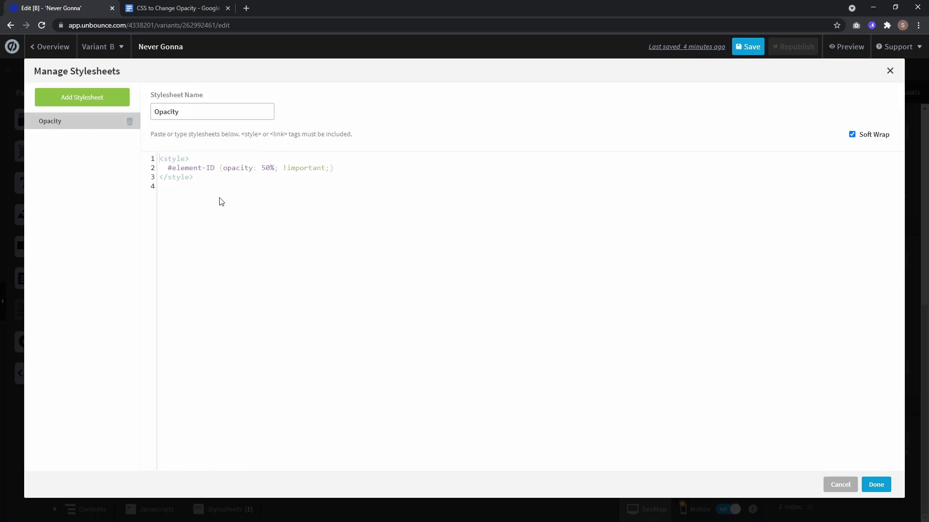
{"action": "left_click_drag", "start_coordinate": [171, 169], "coordinate": [216, 168]}
{"action": "key", "text": "ctrl+v"}
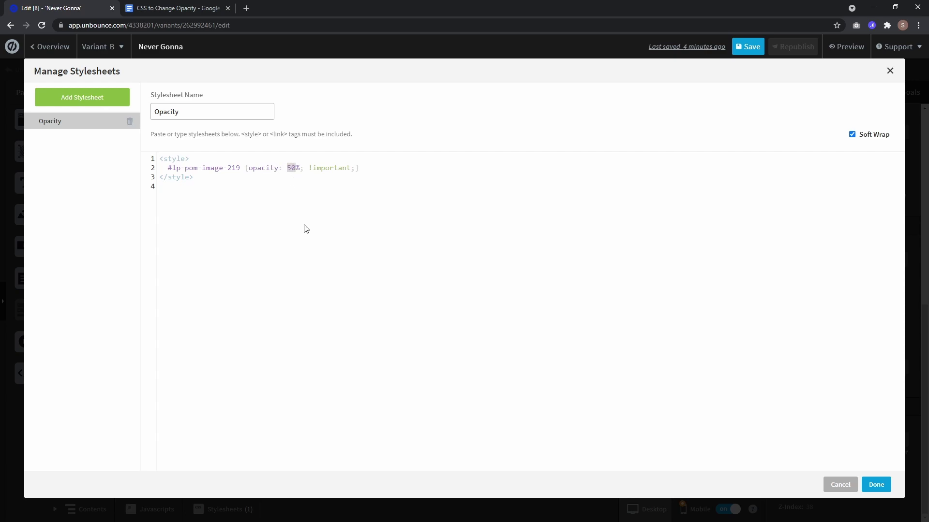
{"action": "type", "text": "35"}
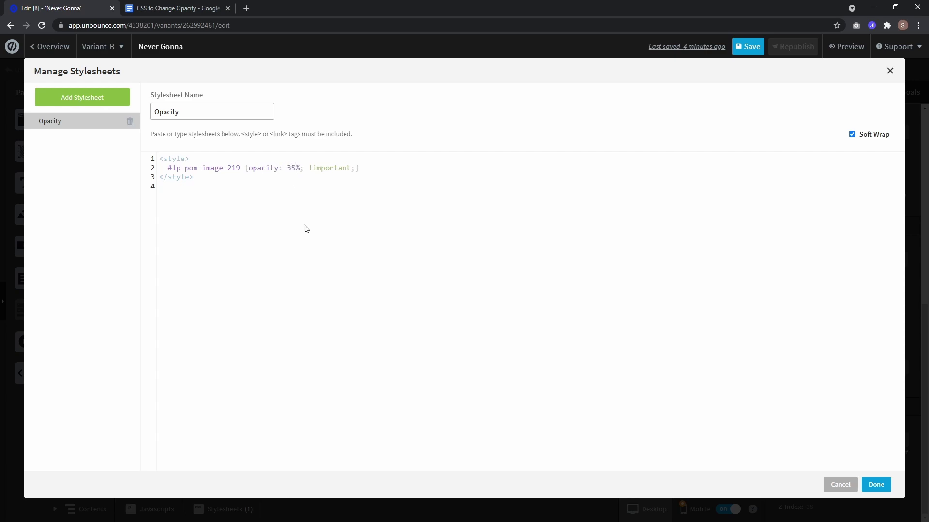
{"action": "left_click", "coordinate": [876, 485]}
{"action": "left_click", "coordinate": [748, 46]}
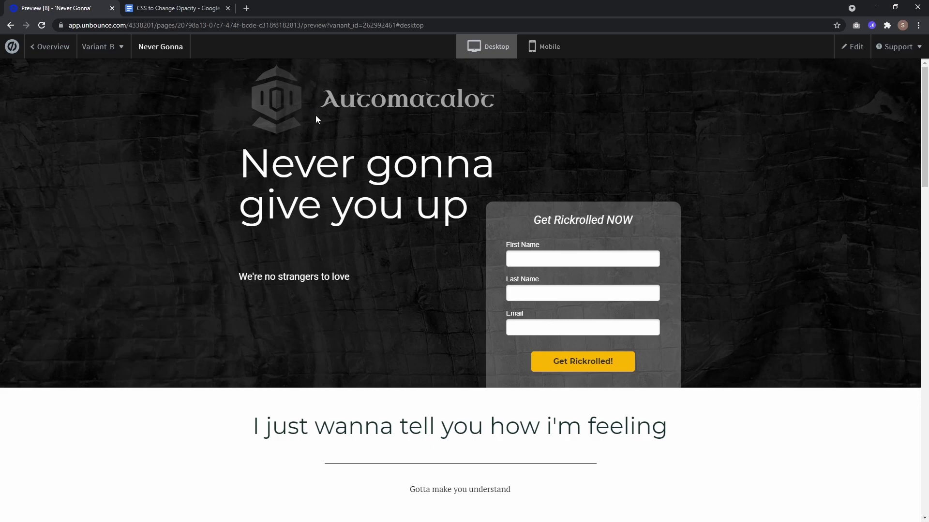
- Return from the preview of the faded logo to the page editor
{"action": "left_click", "coordinate": [854, 55]}
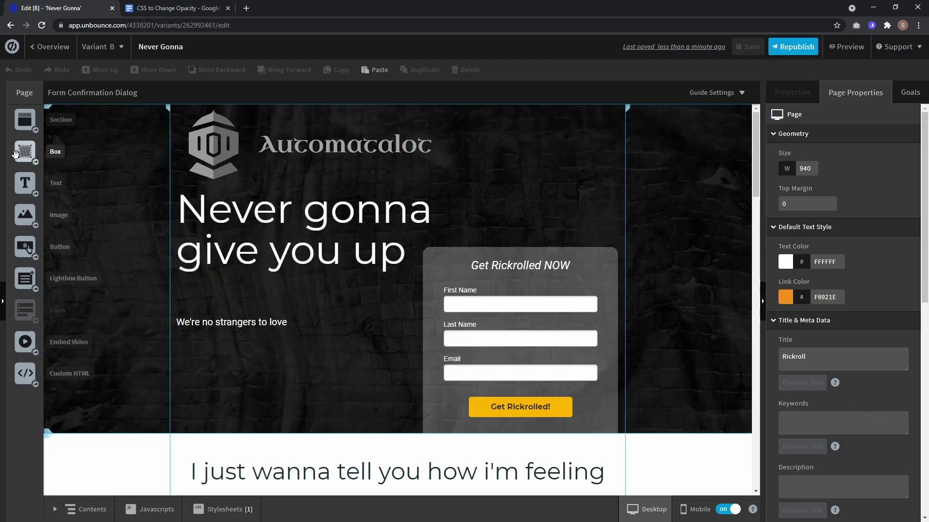
- Draw a new box on the page and give it a gradient background
{"action": "left_click_drag", "start_coordinate": [25, 151], "coordinate": [391, 403]}
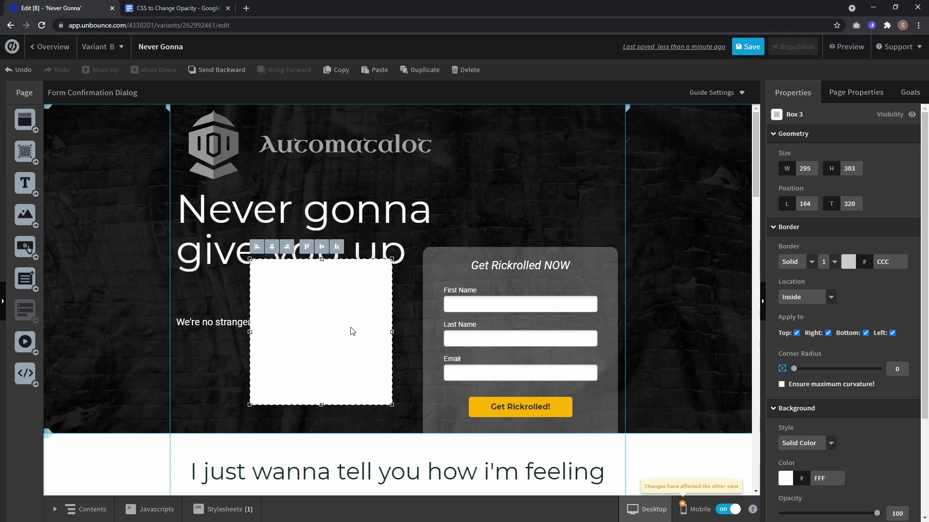
{"action": "scroll", "coordinate": [848, 367], "scroll_direction": "down", "scroll_amount": 3}
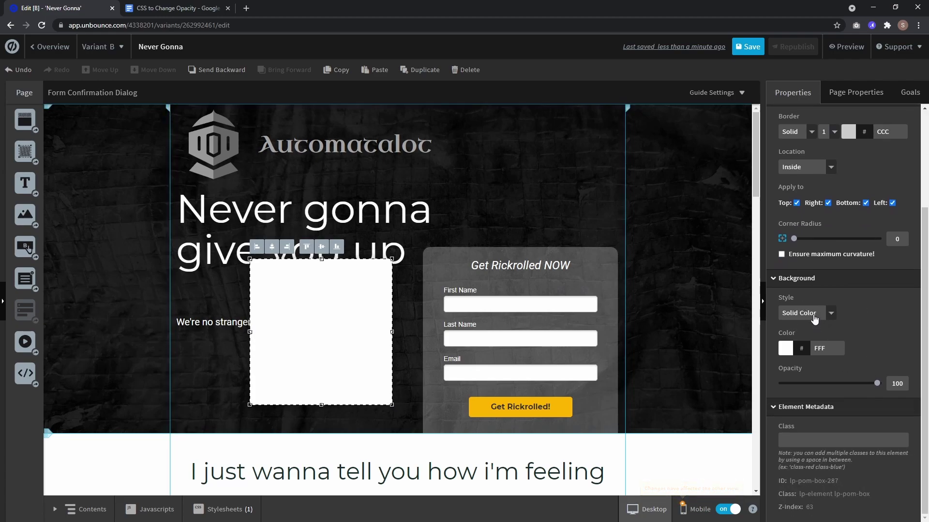
{"action": "mouse_move", "coordinate": [878, 383]}
{"action": "left_mouse_down"}
{"action": "mouse_move", "coordinate": [819, 387]}
{"action": "mouse_move", "coordinate": [878, 384]}
{"action": "left_mouse_up"}
{"action": "left_click", "coordinate": [832, 313]}
{"action": "left_click", "coordinate": [822, 379]}
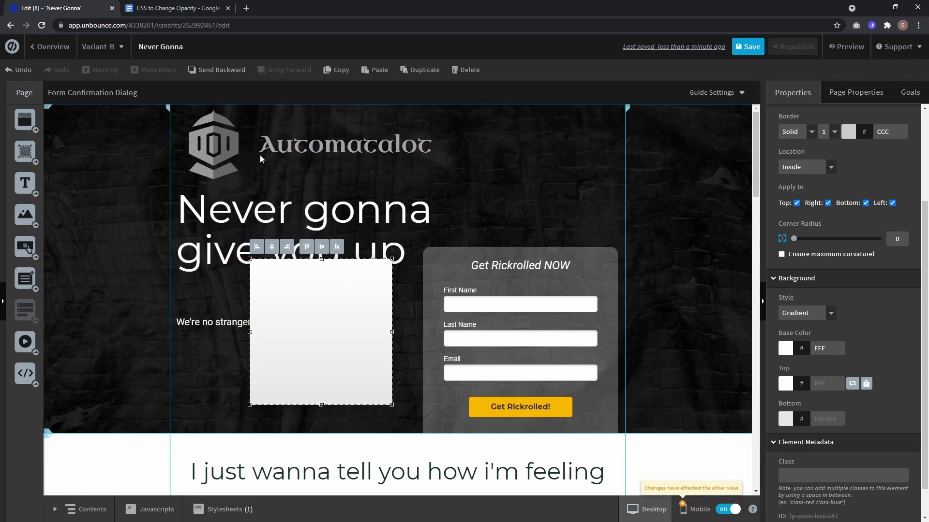
- Send the box behind the tagline, remove its border, and make the gradient bottom grey 878383
{"action": "left_click", "coordinate": [223, 70]}
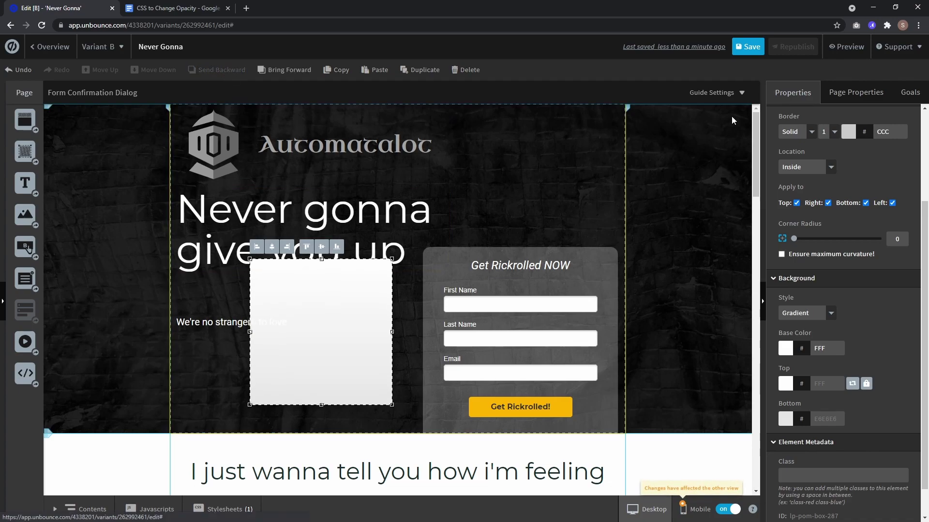
{"action": "left_click", "coordinate": [788, 132]}
{"action": "left_click", "coordinate": [789, 147]}
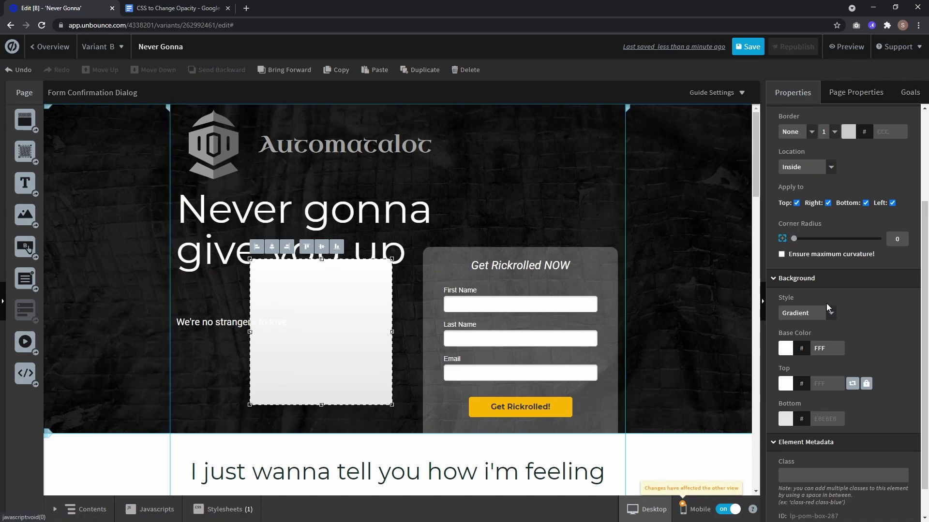
{"action": "left_click", "coordinate": [859, 385]}
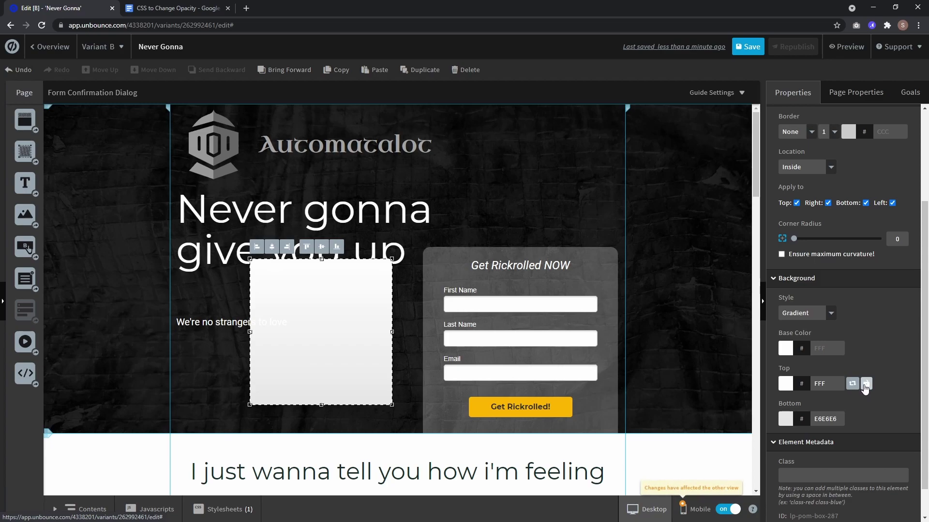
{"action": "left_click", "coordinate": [787, 419]}
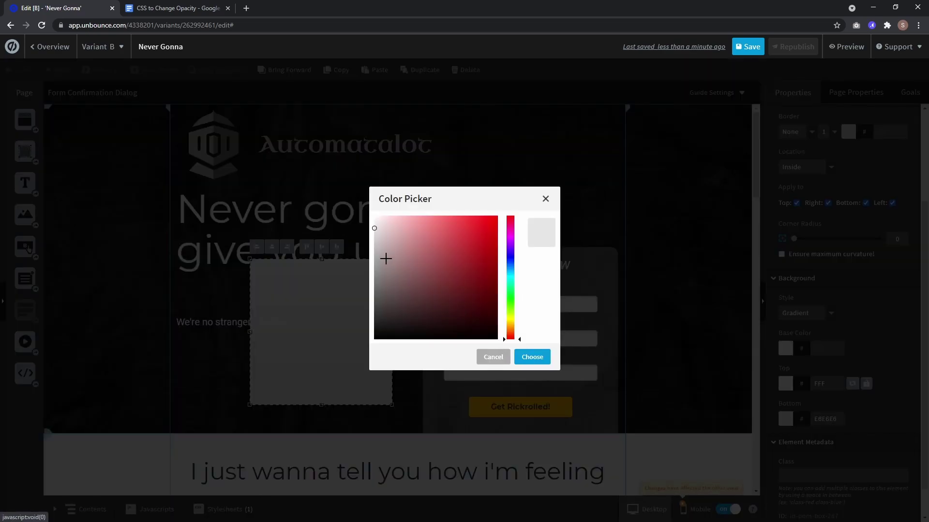
{"action": "left_click", "coordinate": [379, 275]}
{"action": "left_click", "coordinate": [541, 359]}
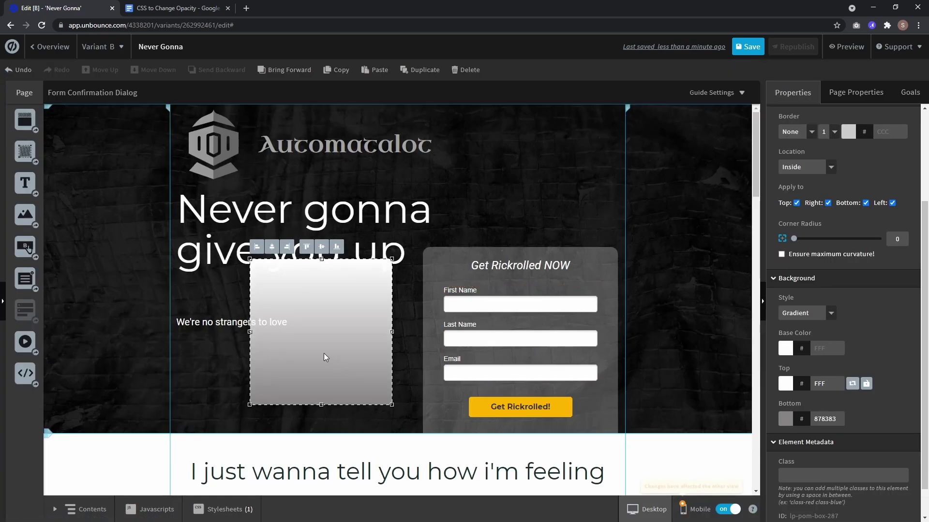
- Duplicate the logo's opacity rule onto line 3 of the Opacity stylesheet
{"action": "left_click", "coordinate": [225, 509]}
{"action": "left_click", "coordinate": [220, 465]}
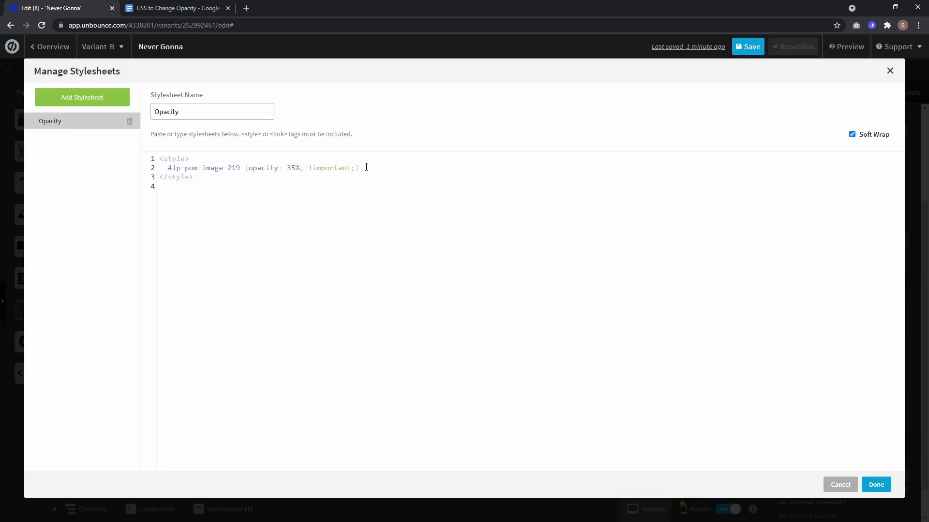
{"action": "left_click_drag", "start_coordinate": [362, 167], "coordinate": [156, 168]}
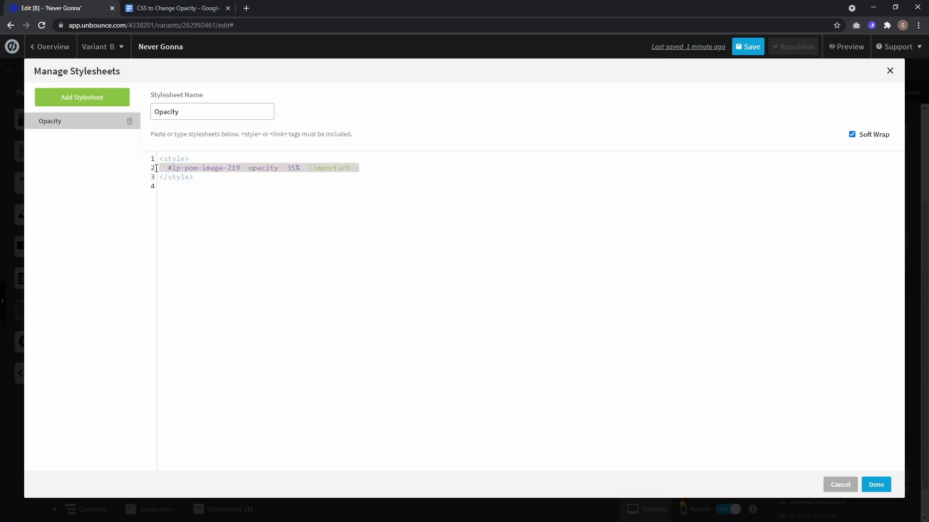
{"action": "key", "text": "ctrl+c"}
{"action": "left_click", "coordinate": [376, 172]}
{"action": "key", "text": "Return"}
{"action": "key", "text": "ctrl+v"}
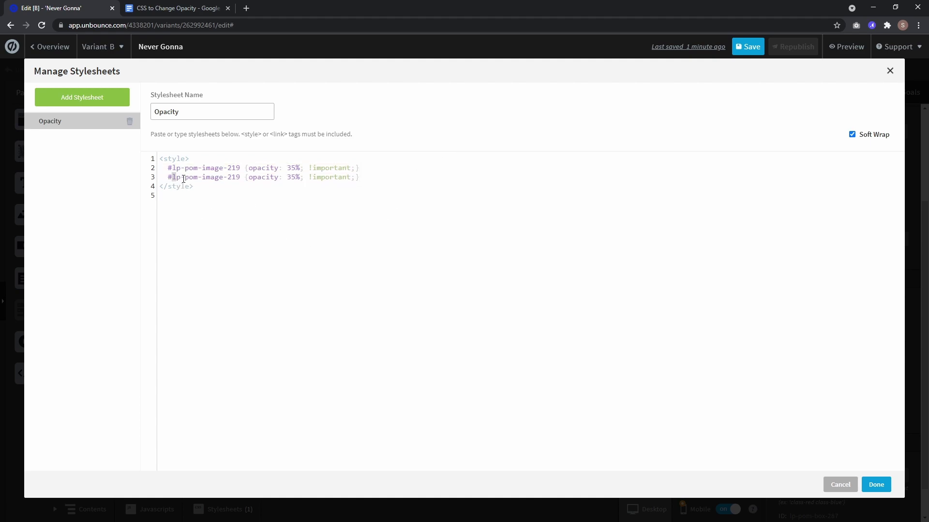
{"action": "left_click_drag", "start_coordinate": [185, 179], "coordinate": [240, 177]}
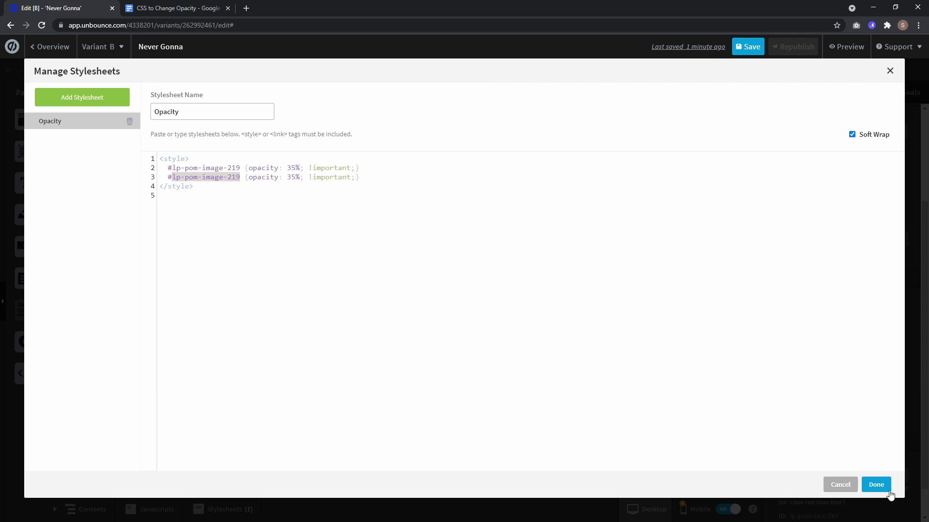
{"action": "left_click", "coordinate": [875, 484]}
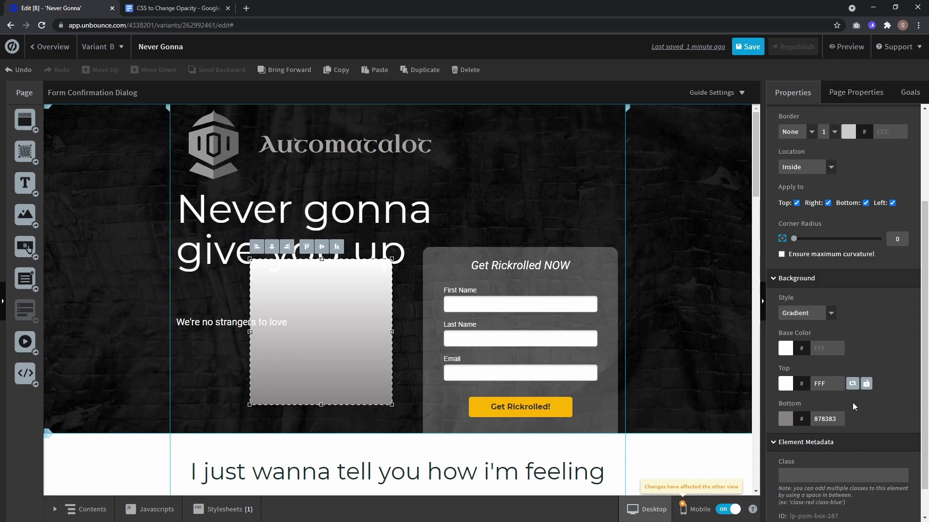
- Point the line 3 rule at box ID lp-pom-box-287 with 15% opacity
{"action": "scroll", "coordinate": [853, 411], "scroll_direction": "down", "scroll_amount": 1}
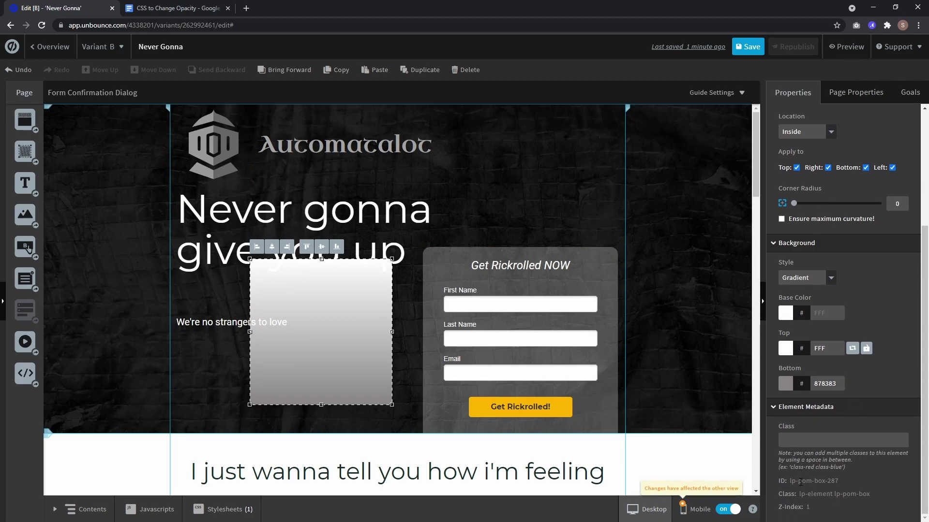
{"action": "triple_click", "coordinate": [800, 482]}
{"action": "key", "text": "ctrl+c"}
{"action": "left_click", "coordinate": [221, 513]}
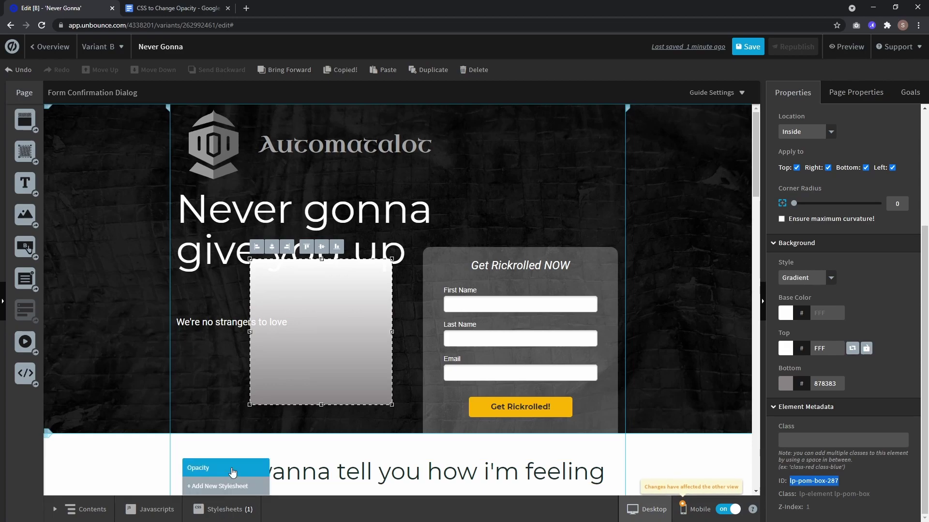
{"action": "left_click", "coordinate": [226, 468]}
{"action": "left_click_drag", "start_coordinate": [171, 178], "coordinate": [240, 177]}
{"action": "key", "text": "ctrl+v"}
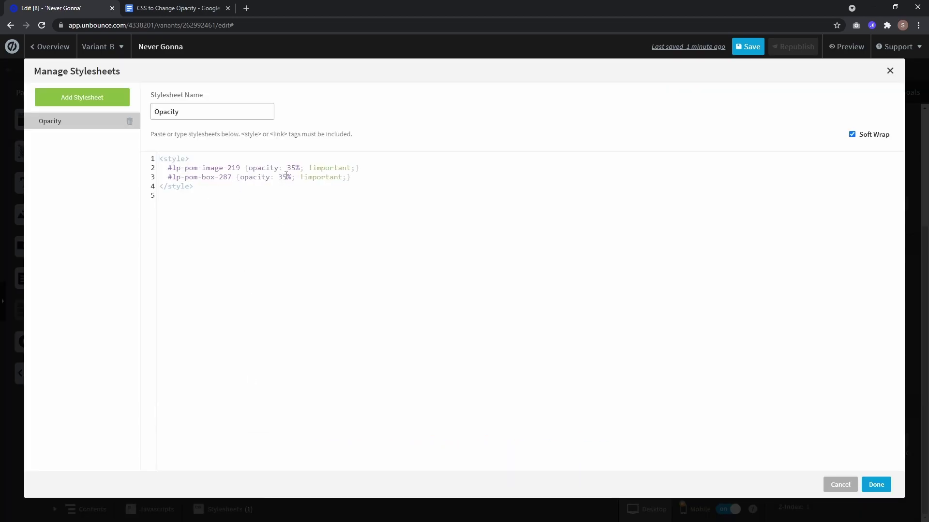
{"action": "double_click", "coordinate": [286, 176]}
{"action": "type", "text": "15"}
{"action": "left_click", "coordinate": [875, 484]}
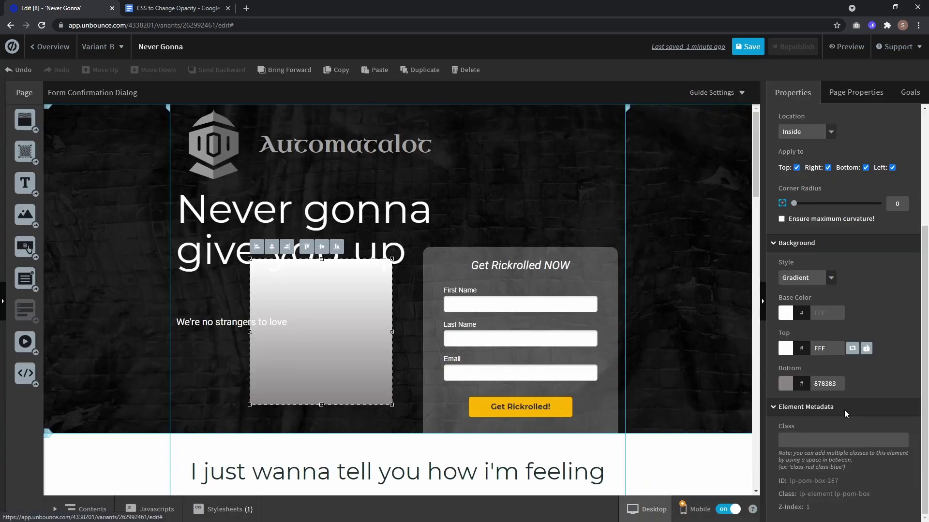
- Save the page and preview it with the faded logo and translucent gradient box
{"action": "left_click", "coordinate": [747, 46]}
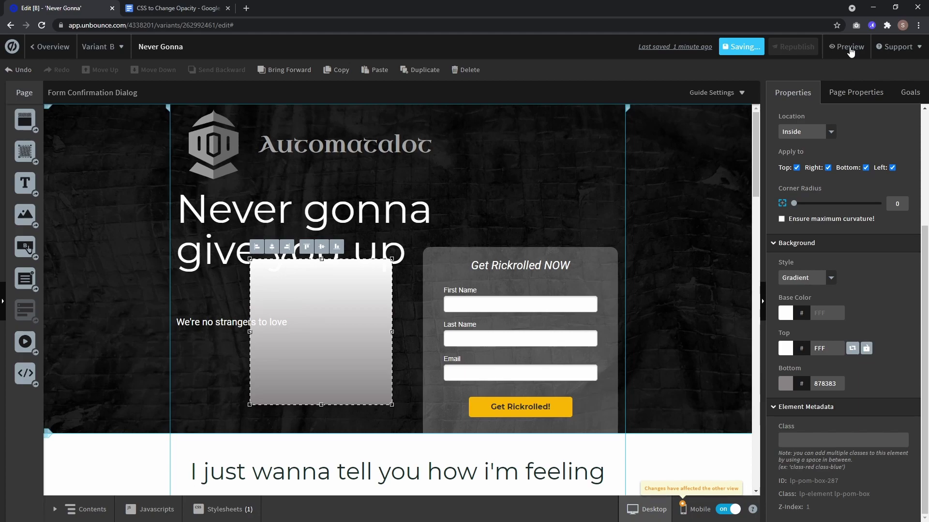
{"action": "left_click", "coordinate": [846, 46]}
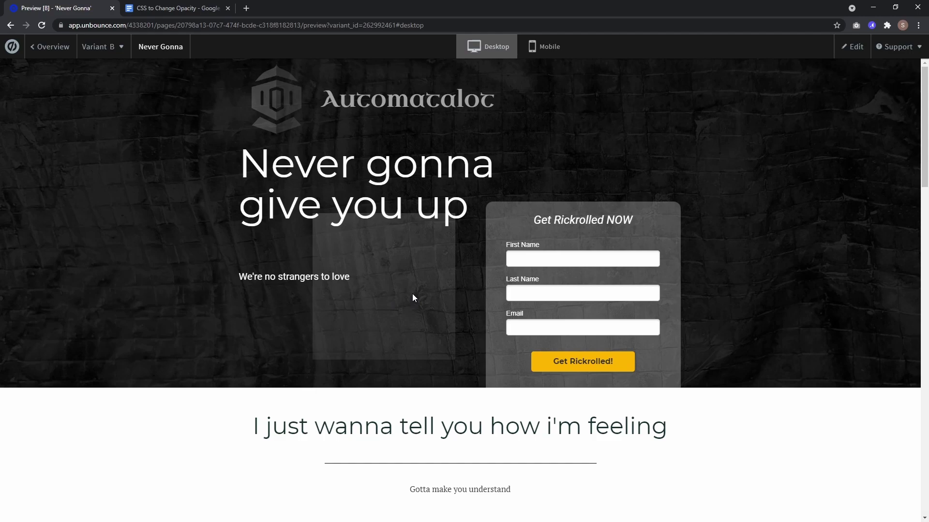
{"action": "left_click_drag", "start_coordinate": [444, 162], "coordinate": [470, 162]}
{"action": "left_click", "coordinate": [470, 162]}
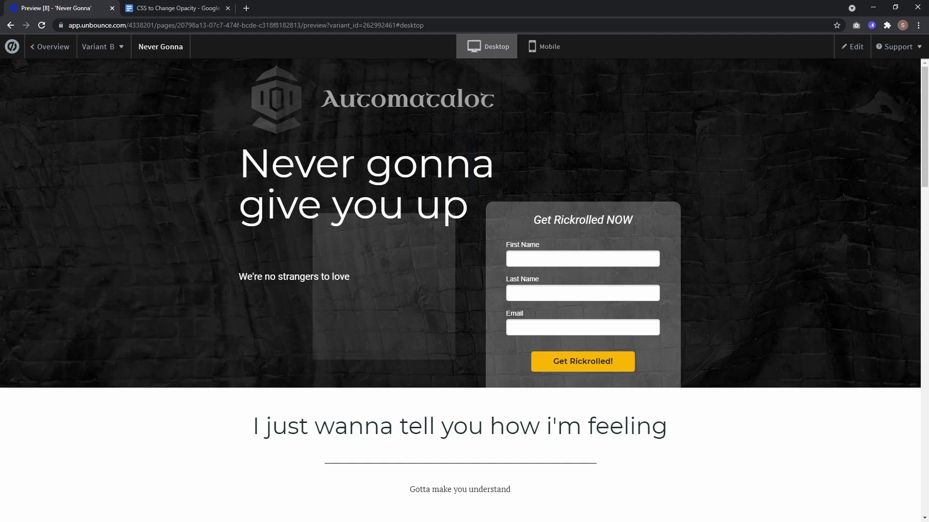